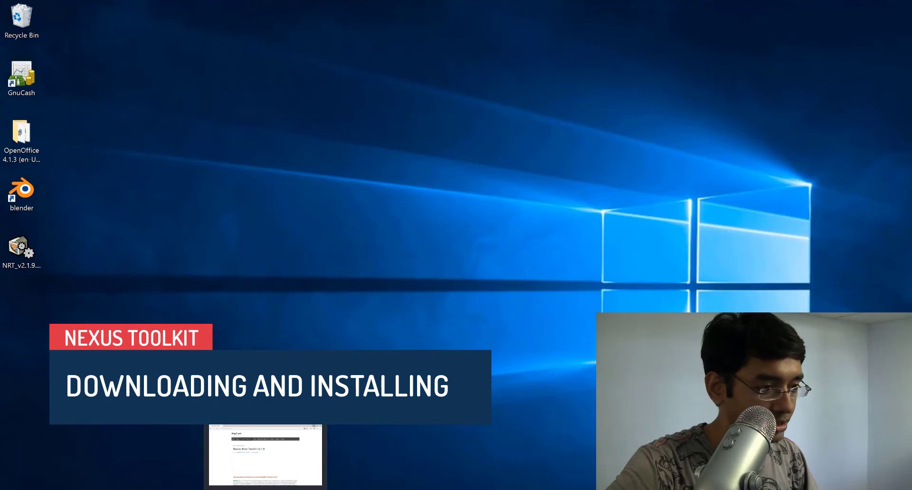
Step: Bring the wugfresh.com/nrt page into focus at its Download section
left_click(264, 485)
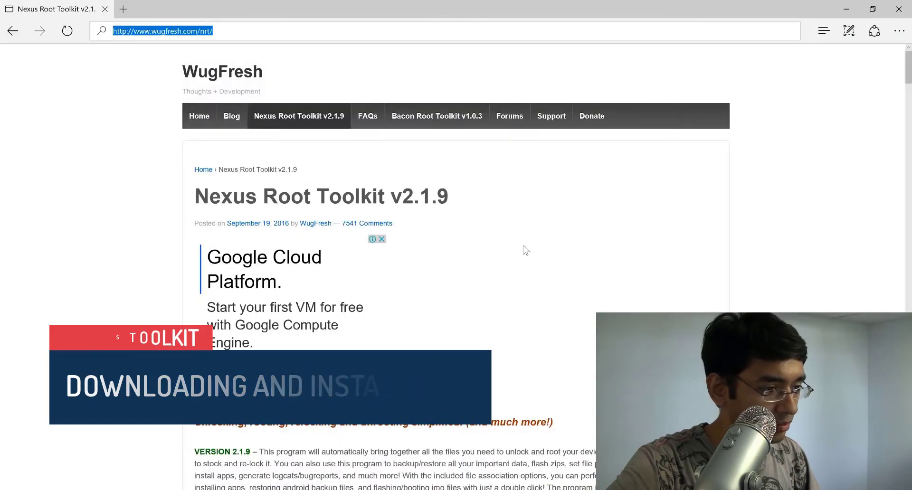
left_click(838, 187)
scroll(417, 228, "down", 10)
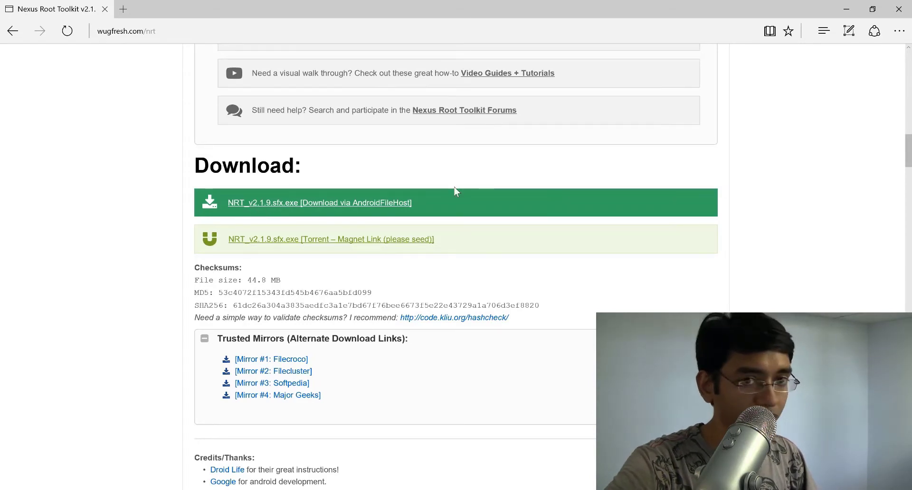
Step: Install the toolkit from the NRT v2.1.9 installer, approving the UAC prompt
left_click(847, 8)
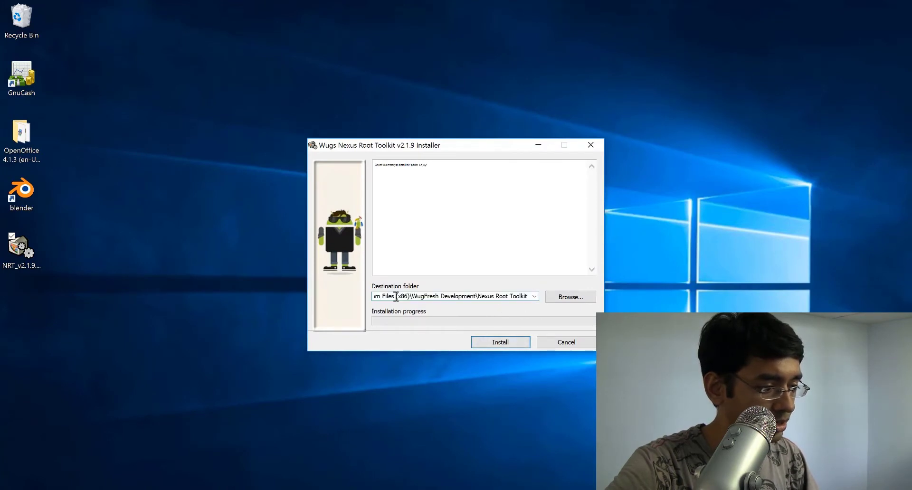
left_click(500, 345)
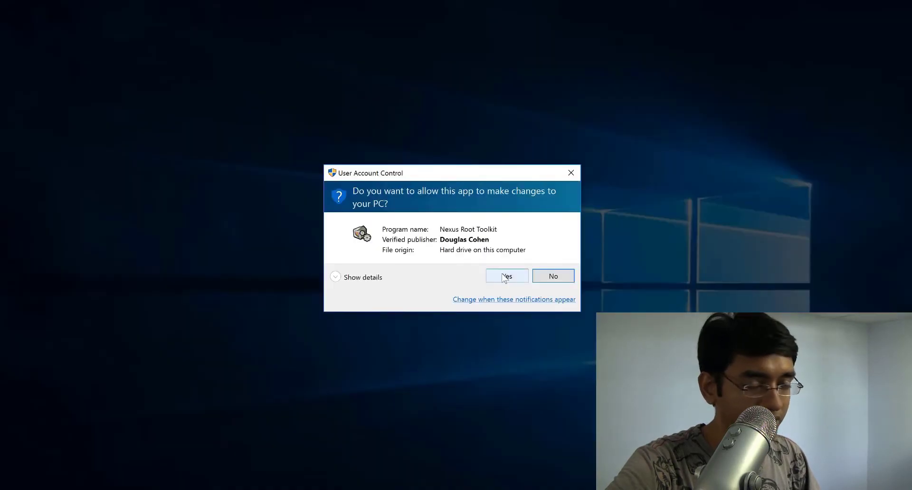
left_click(503, 278)
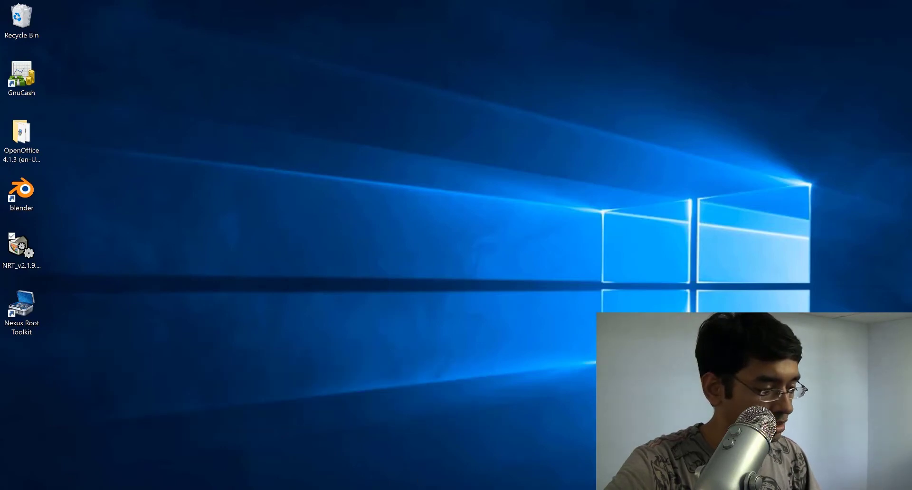
Step: End the WugFresh Development Updater (32 bit) process from Task Manager
right_click(446, 489)
left_click(482, 449)
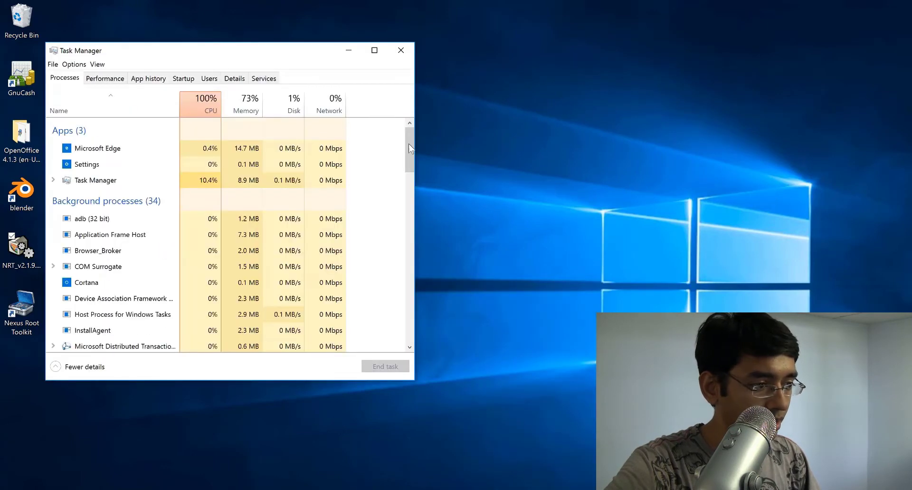
left_click_drag(408, 144, 407, 236)
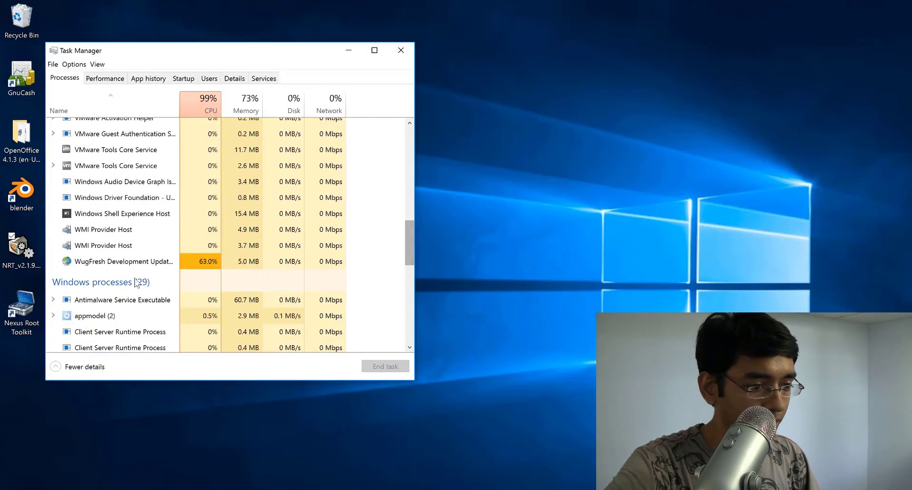
left_click(136, 264)
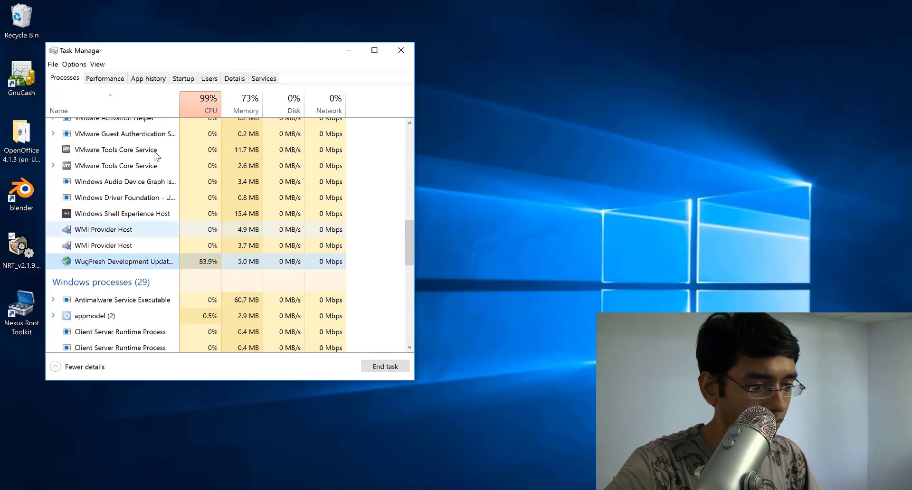
left_click_drag(179, 107, 236, 107)
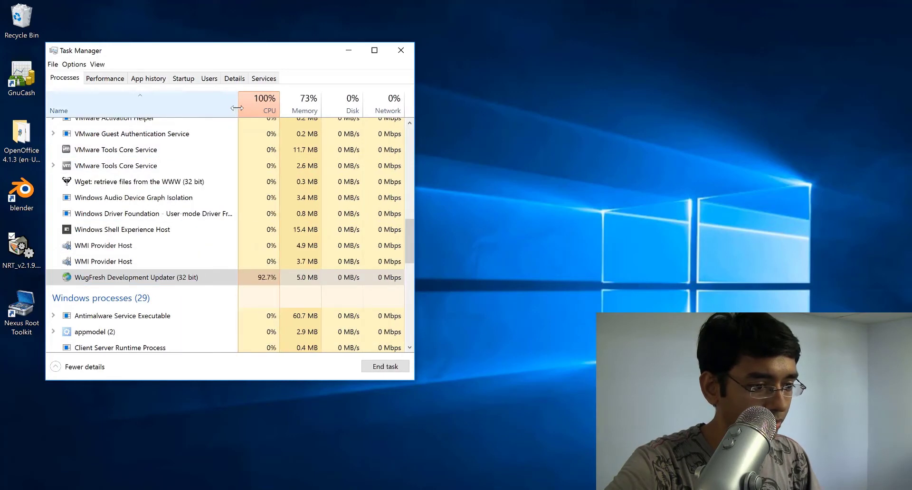
left_click(217, 278)
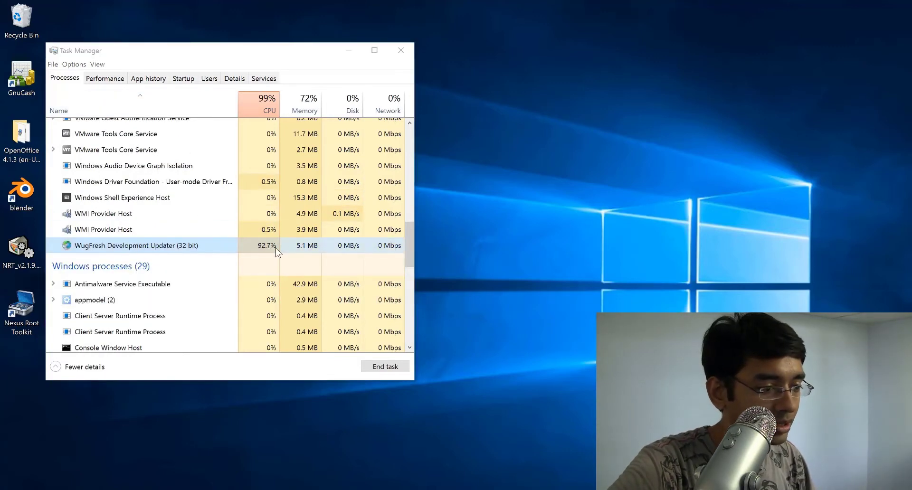
left_click(190, 246)
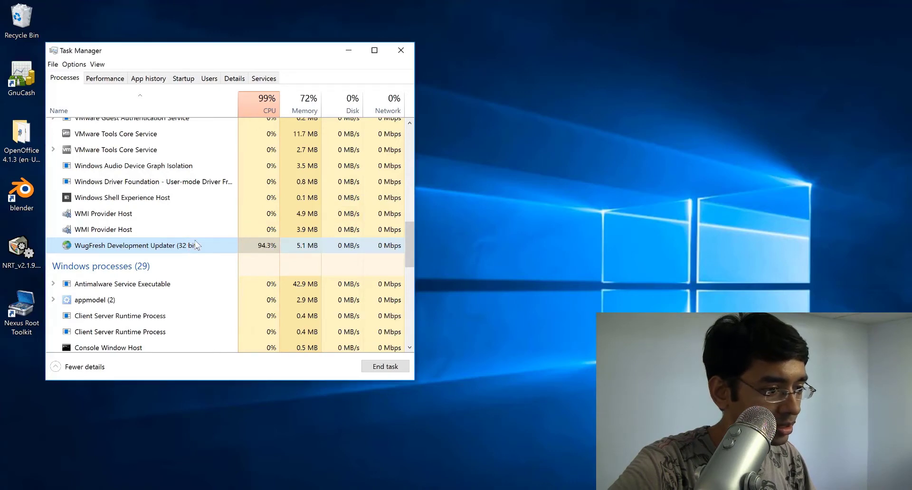
left_click(385, 366)
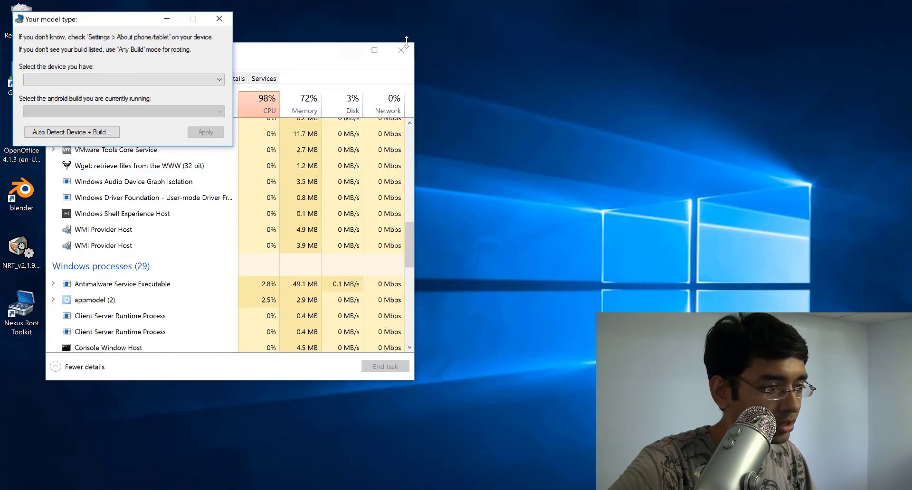
Step: Hide Task Manager to view the phone's About phone screen in Connect
left_click(350, 50)
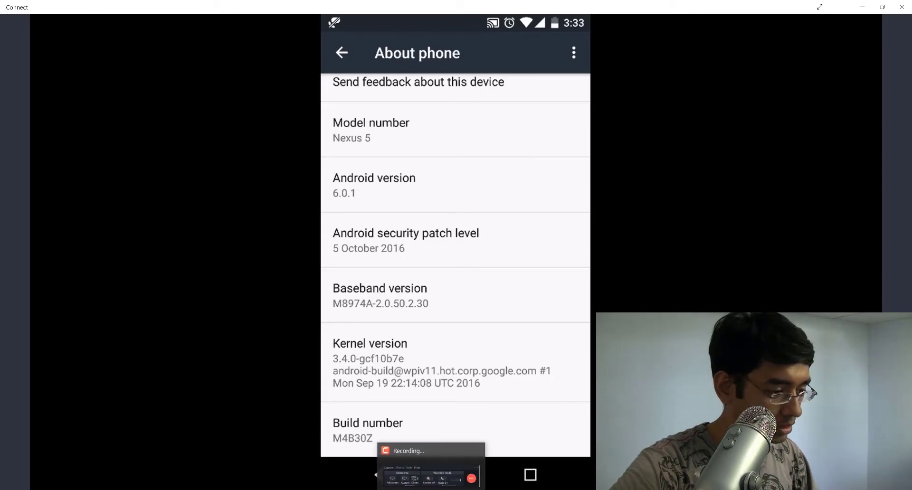
Step: Choose Nexus 5 (LG D820, D821) with Android 6.0.1 - Build: M4B30Z as the model type
left_click(289, 456)
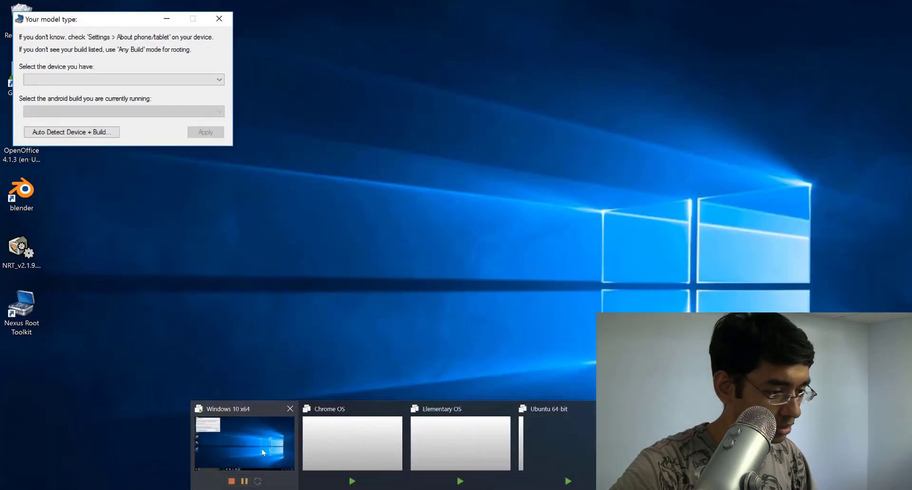
left_click(136, 79)
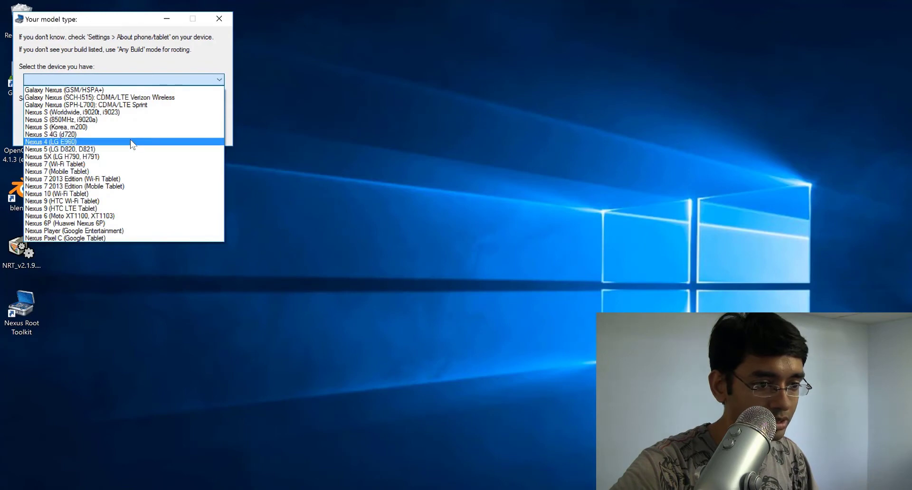
left_click(123, 150)
left_click(162, 111)
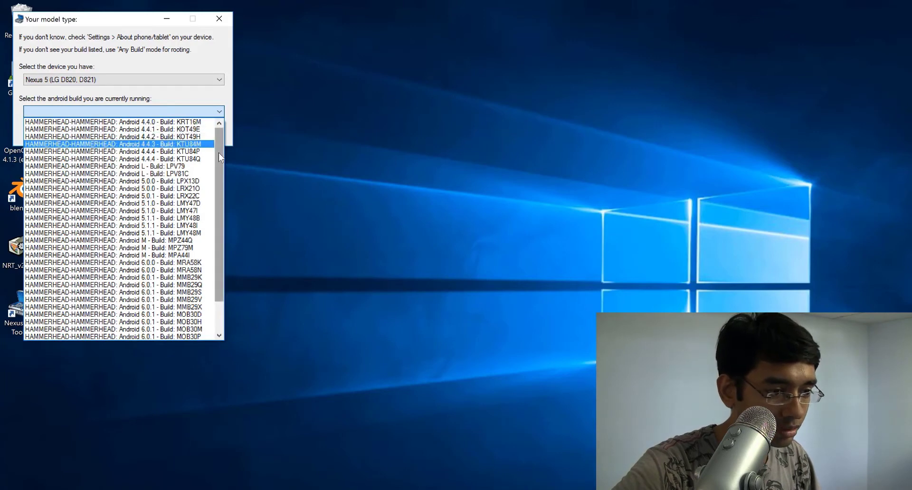
scroll(204, 313, "down", 2)
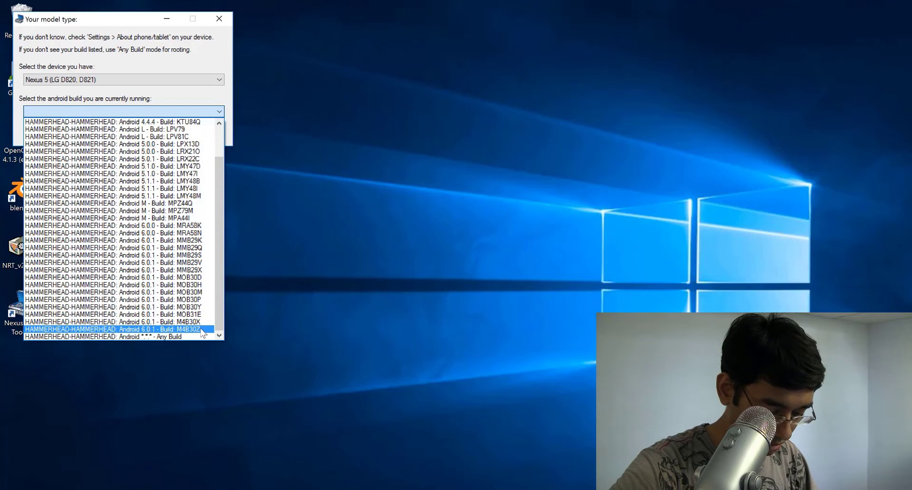
left_click(202, 330)
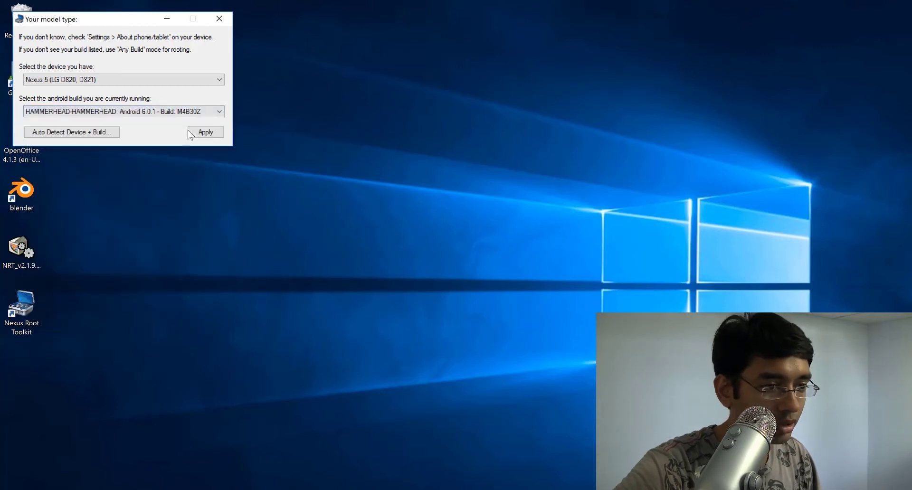
left_click(166, 111)
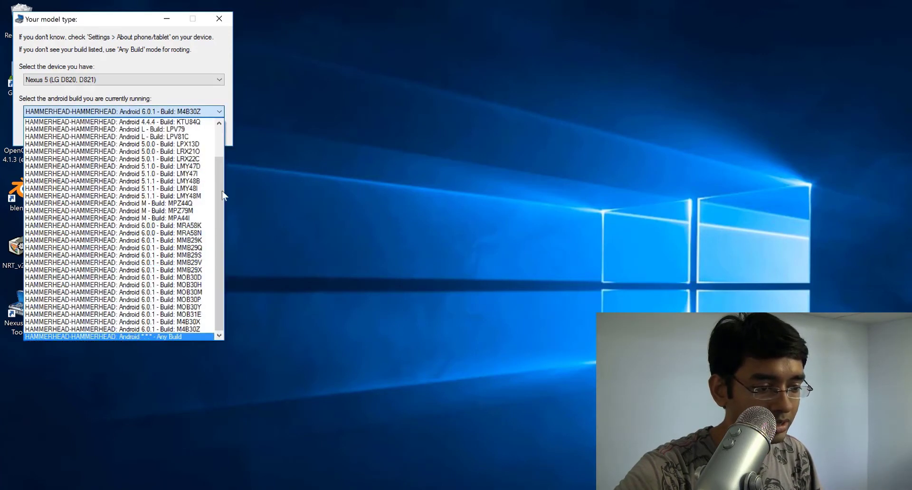
left_click(209, 122)
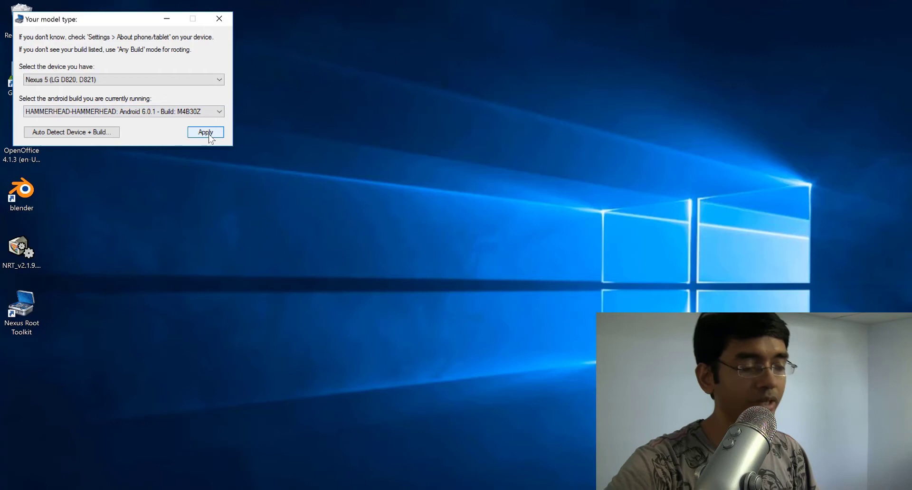
Step: Apply the chosen device and build, bringing up the USB debugging instructions
left_click(207, 133)
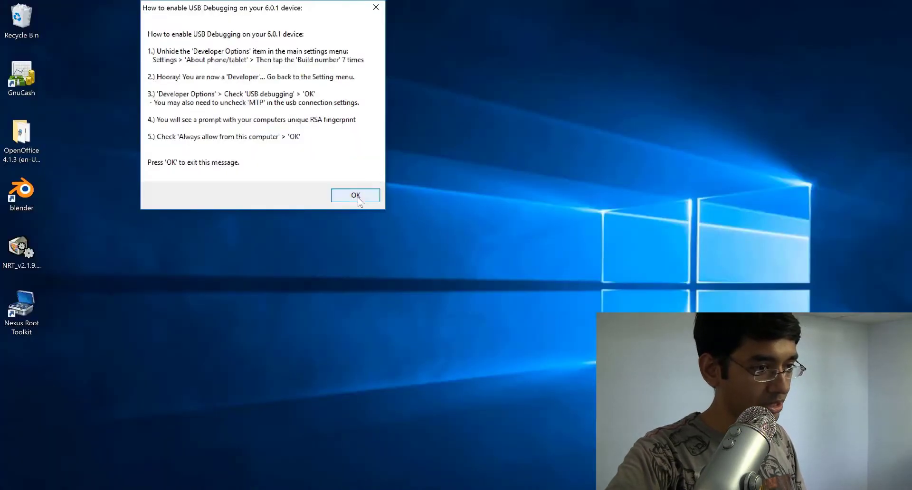
Step: Dismiss the USB debugging message, end the WugFresh updater again, and minimize Task Manager
left_click(359, 198)
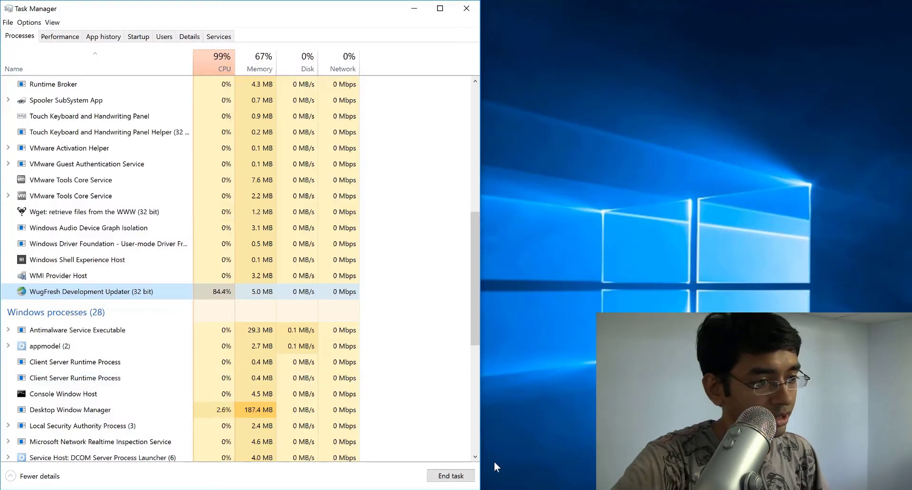
left_click(451, 477)
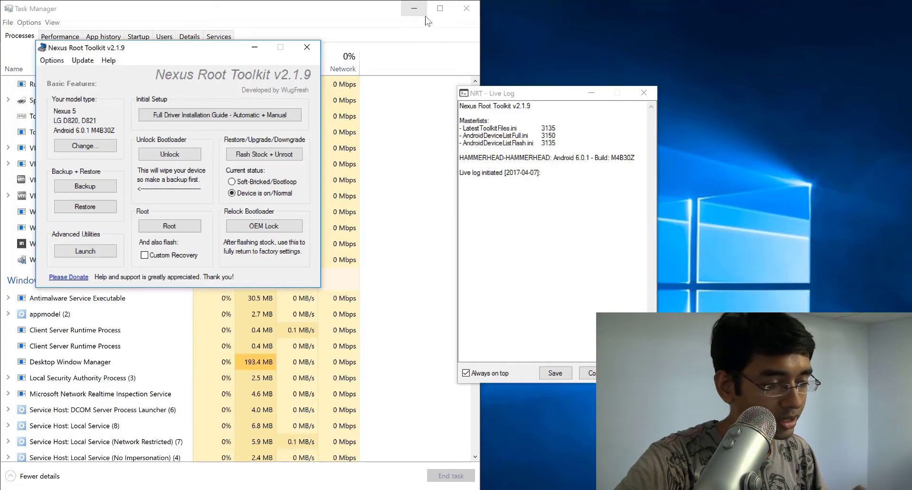
left_click(425, 16)
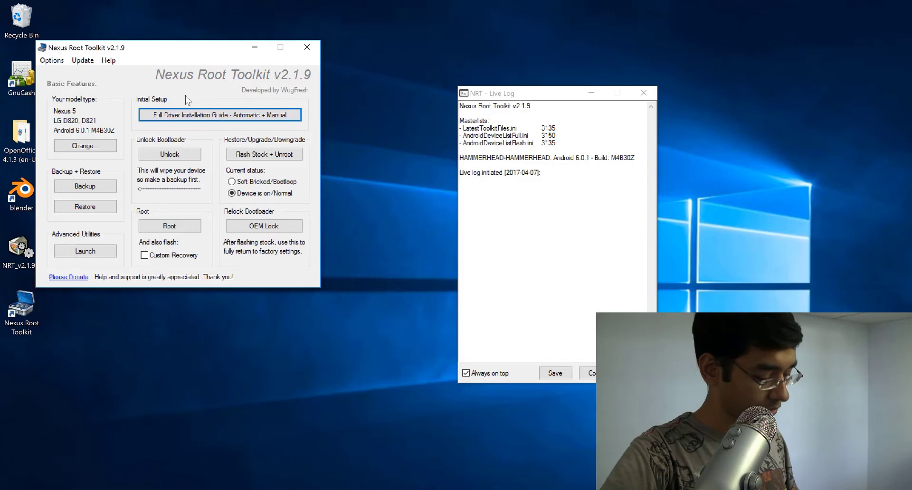
Step: Start the Full Driver Installation Guide at Step 3, the driver solution choice
left_click(201, 118)
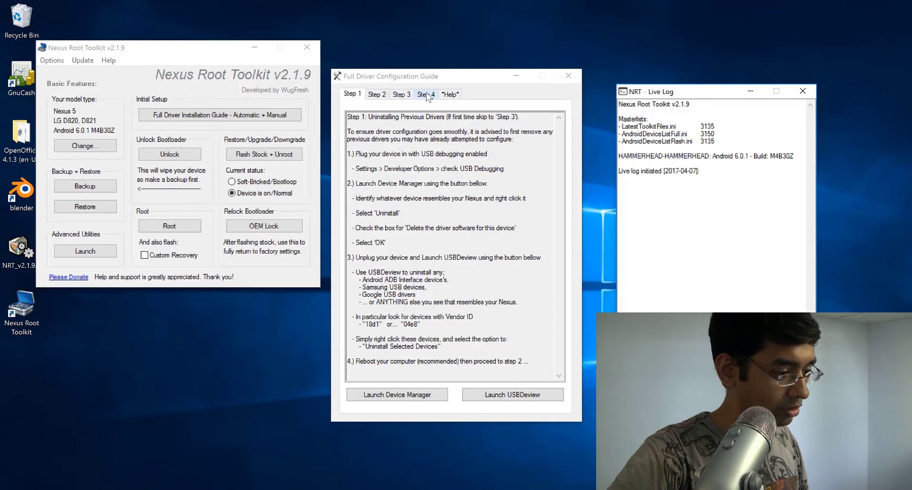
left_click(402, 94)
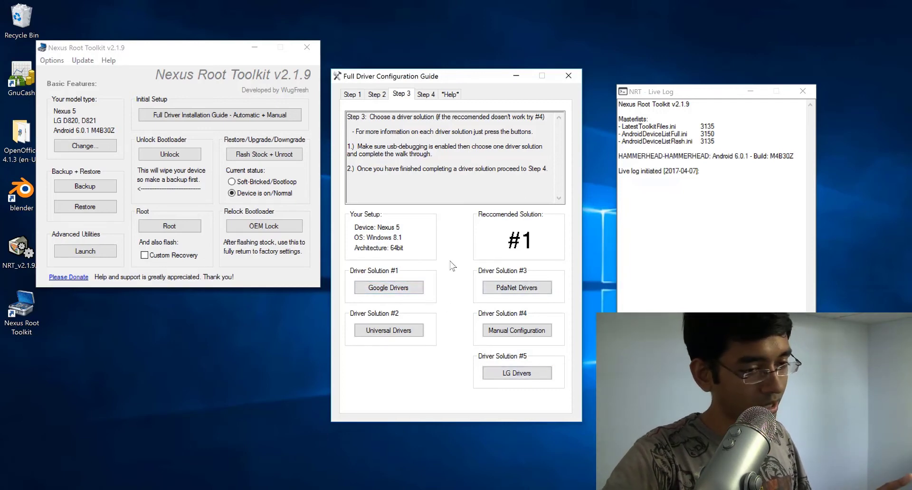
Step: Install the Google ADB/Fastboot drivers, approving the Windows Security prompt
left_click(404, 288)
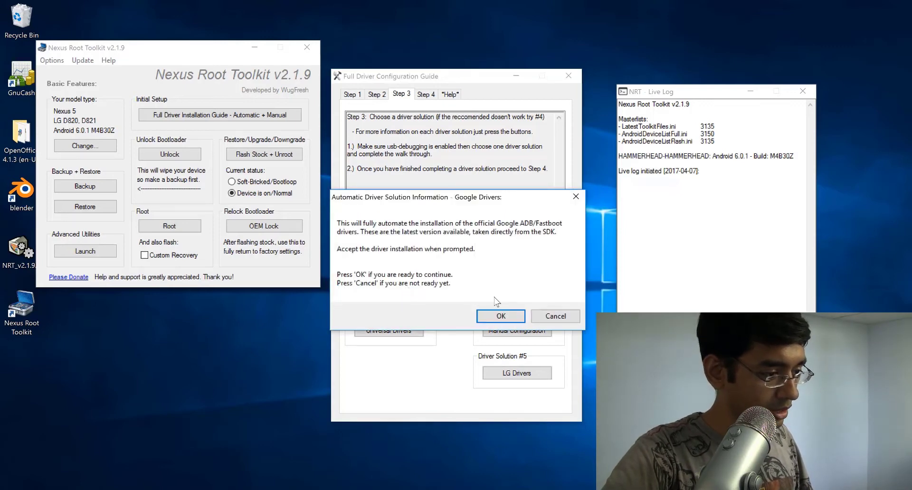
left_click(499, 318)
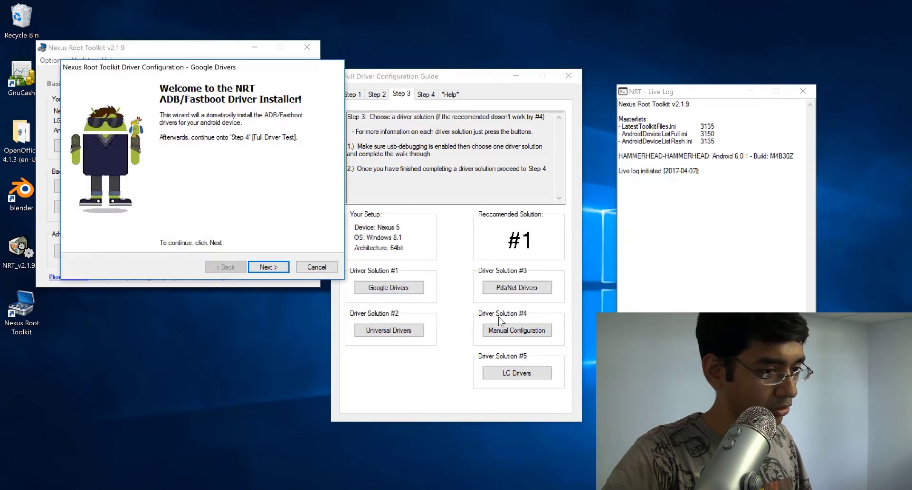
left_click(271, 269)
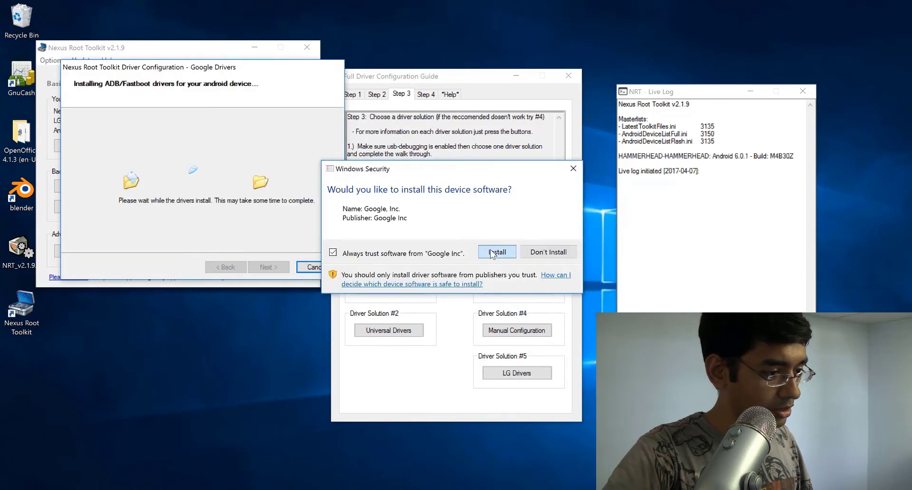
key("Return")
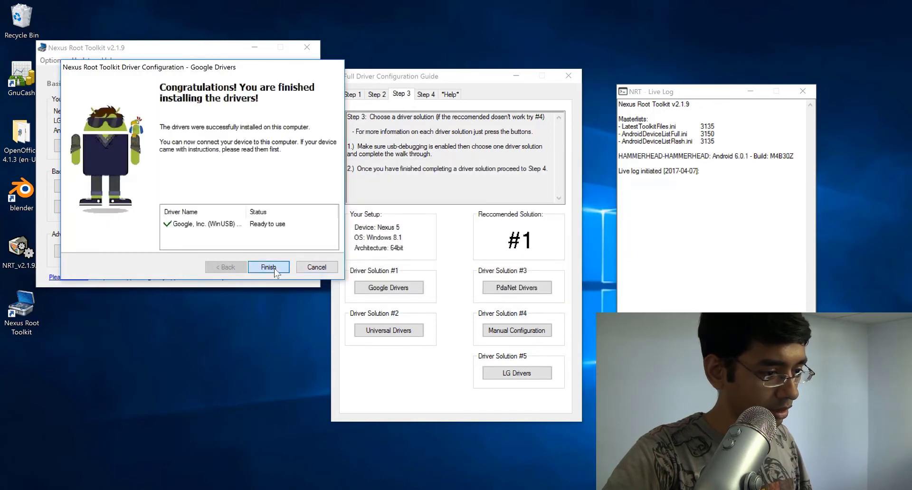
left_click(268, 268)
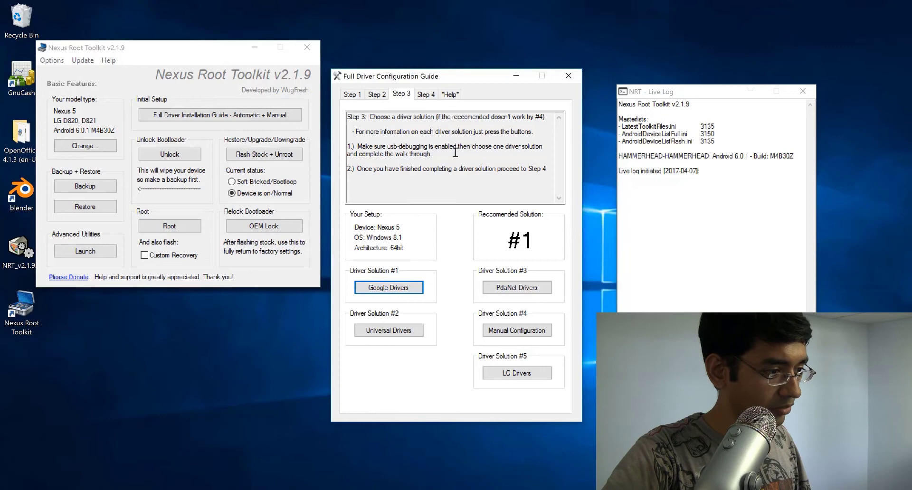
Step: Run the Step 4 Full Driver Test and acknowledge the Success result after the reboots
left_click(425, 95)
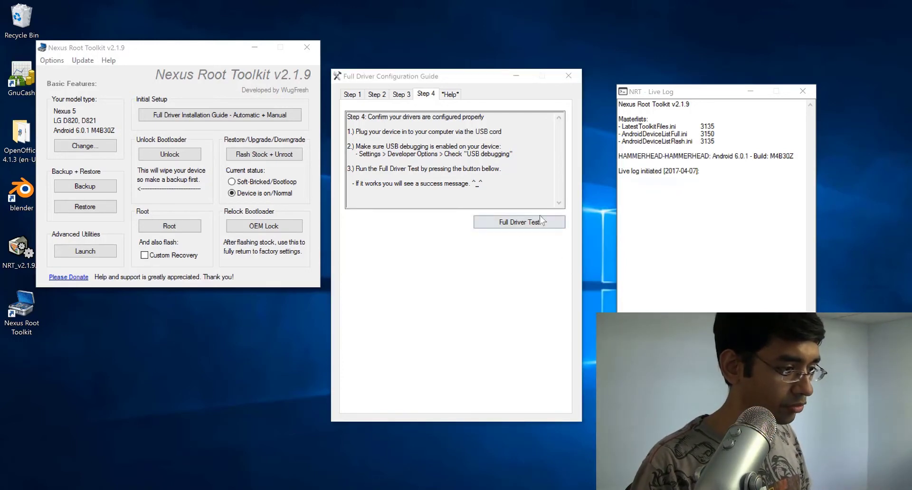
left_click(511, 227)
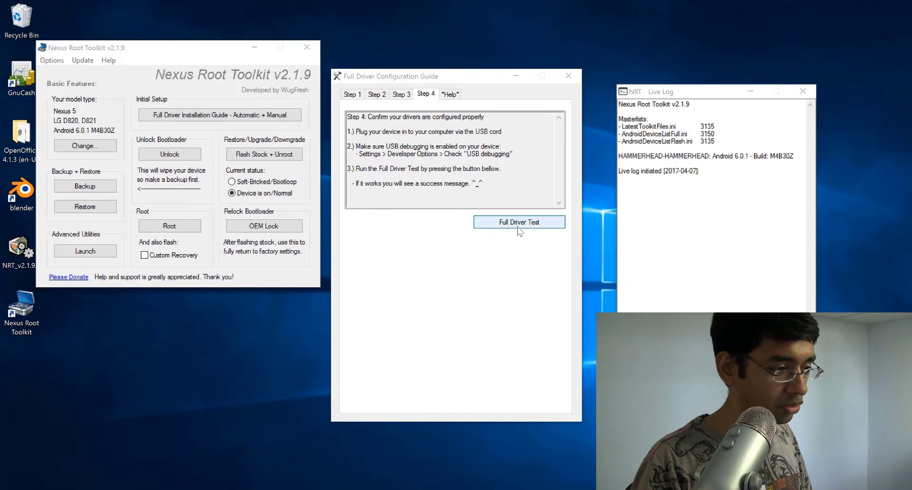
left_click(518, 225)
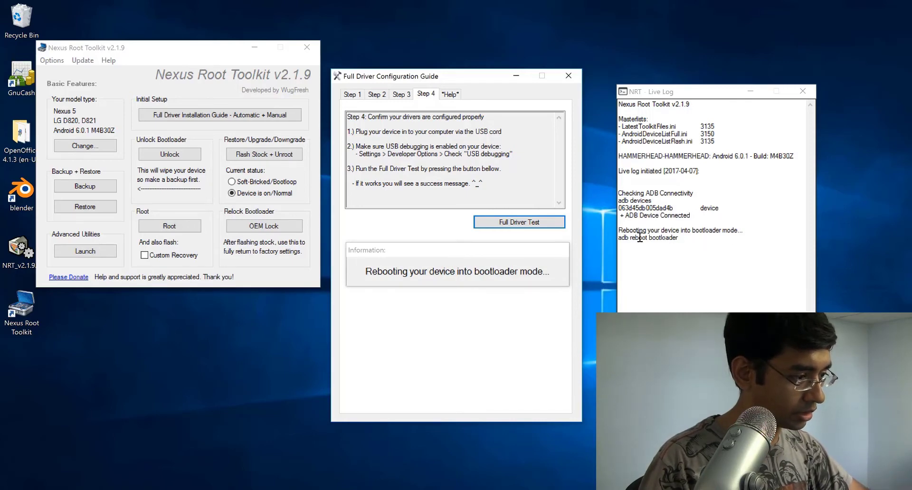
left_click(627, 247)
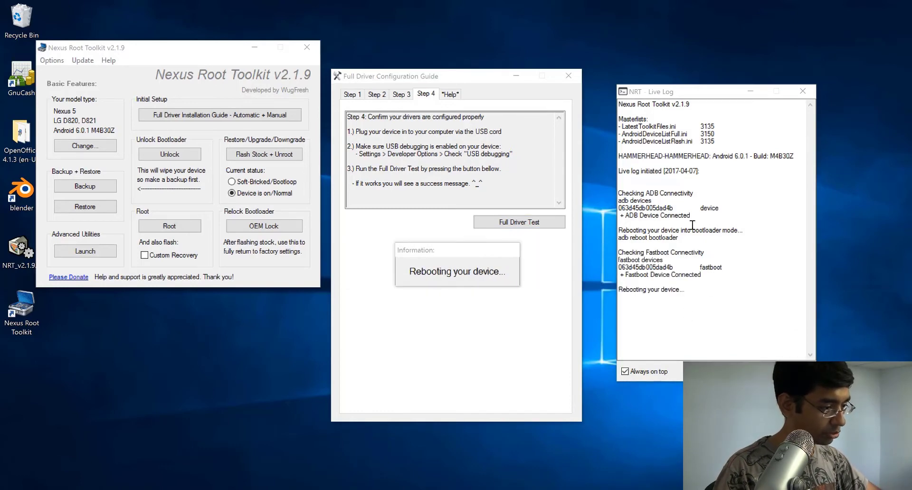
left_click(476, 270)
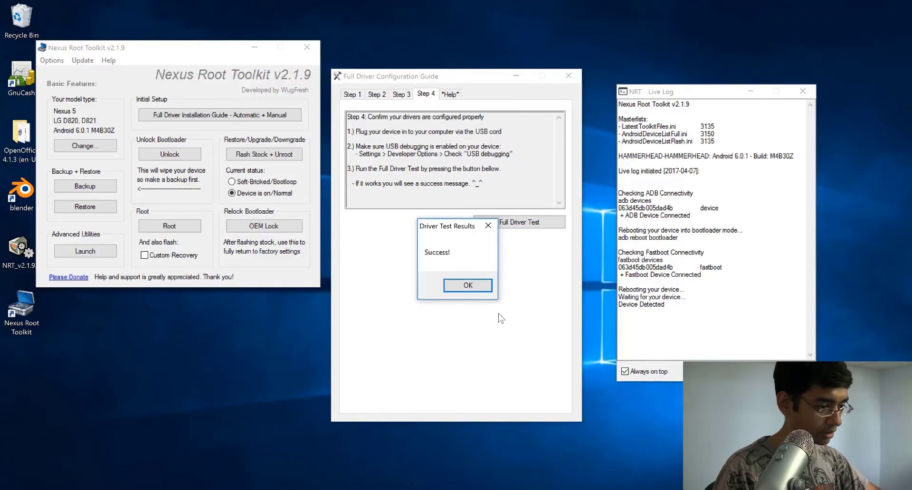
left_click(464, 287)
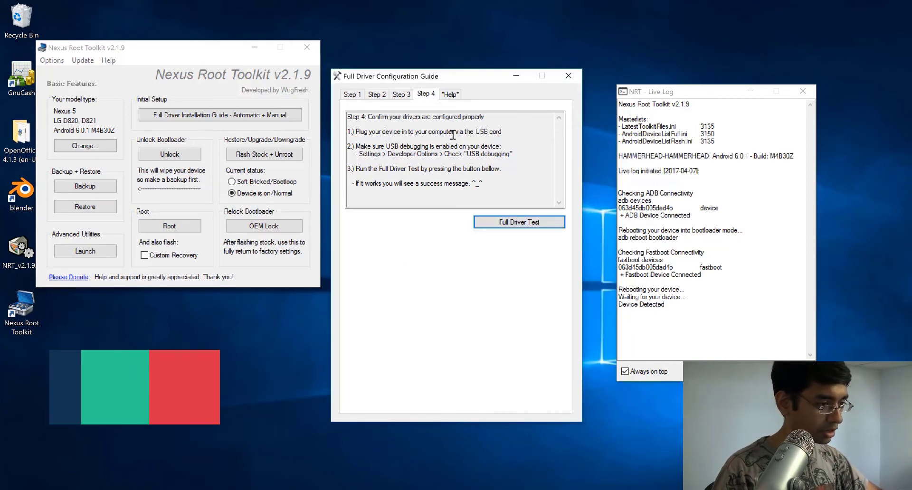
Step: Close the Full Driver Configuration Guide and bring up the Backup Utilities window
left_click(571, 75)
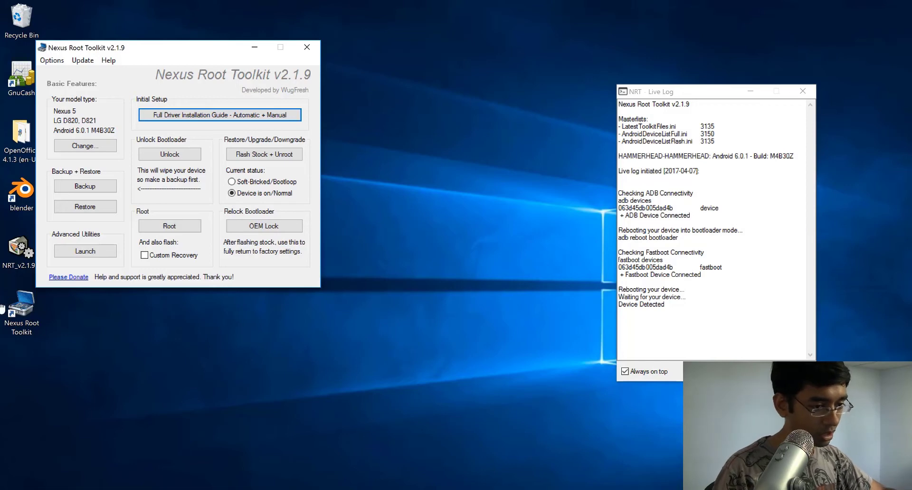
left_click(85, 186)
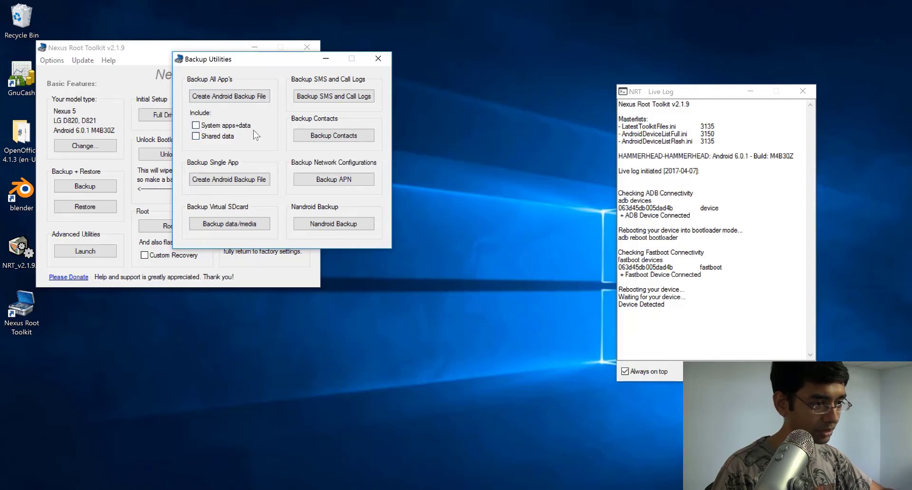
Step: Create an all-apps Android backup file saved as 04-07-2017_15-45 in the default backup folder
left_click(234, 97)
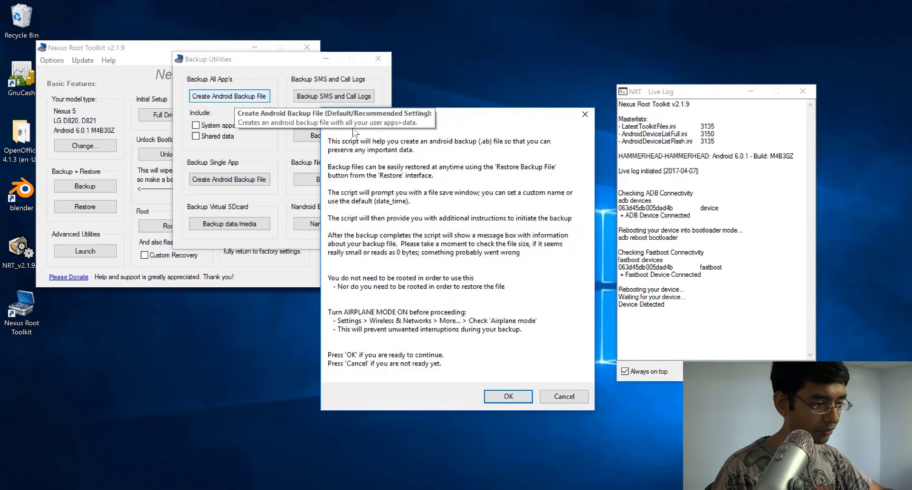
left_click(503, 398)
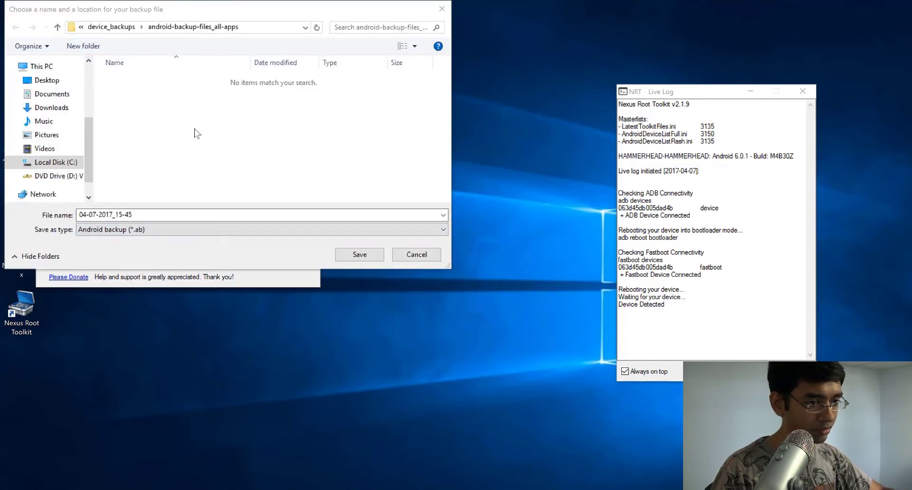
left_click(266, 30)
left_click(99, 27)
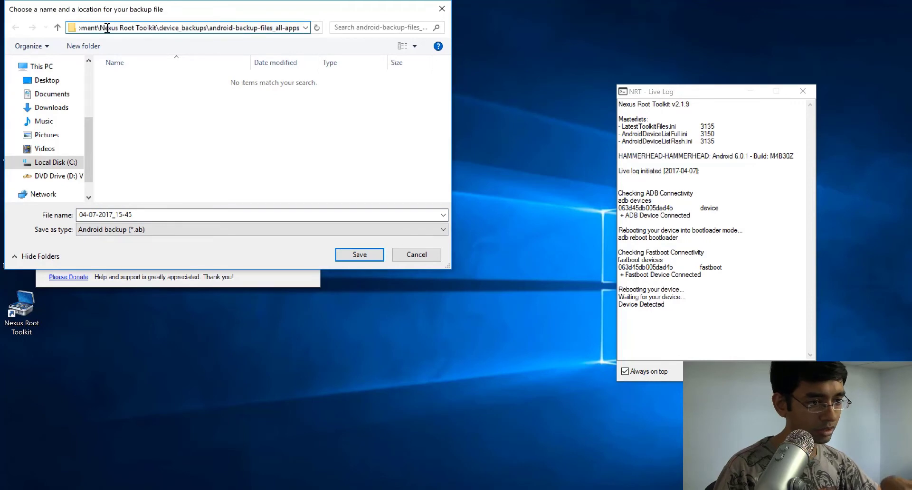
left_click(208, 151)
left_click(350, 255)
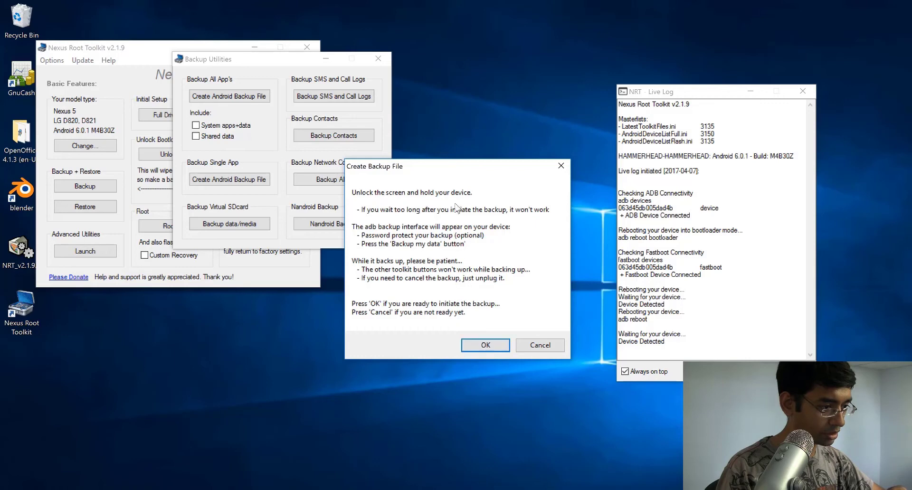
Step: Run the 39.96 MB all-apps backup to completion and close Backup Utilities
left_click(489, 348)
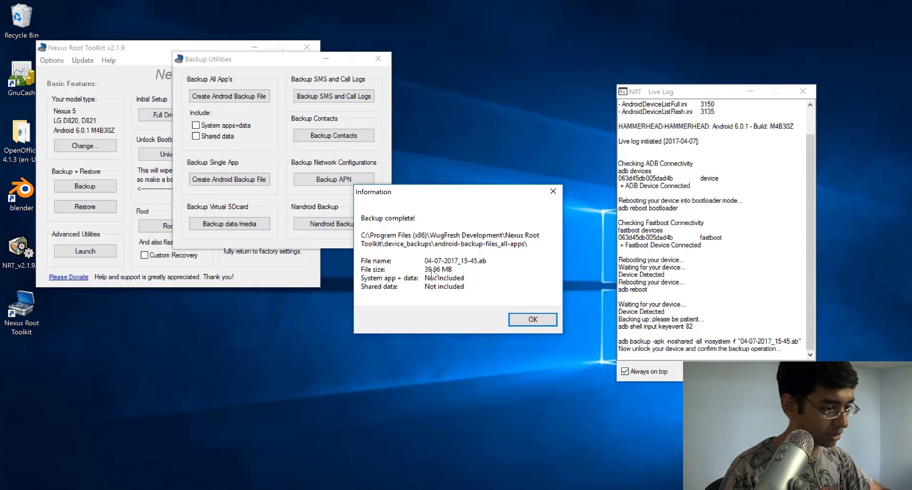
left_click(531, 321)
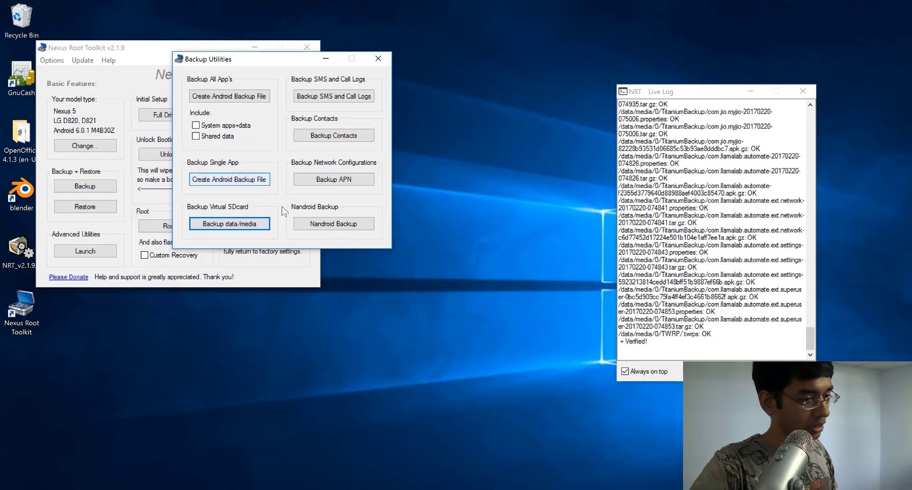
left_click(378, 58)
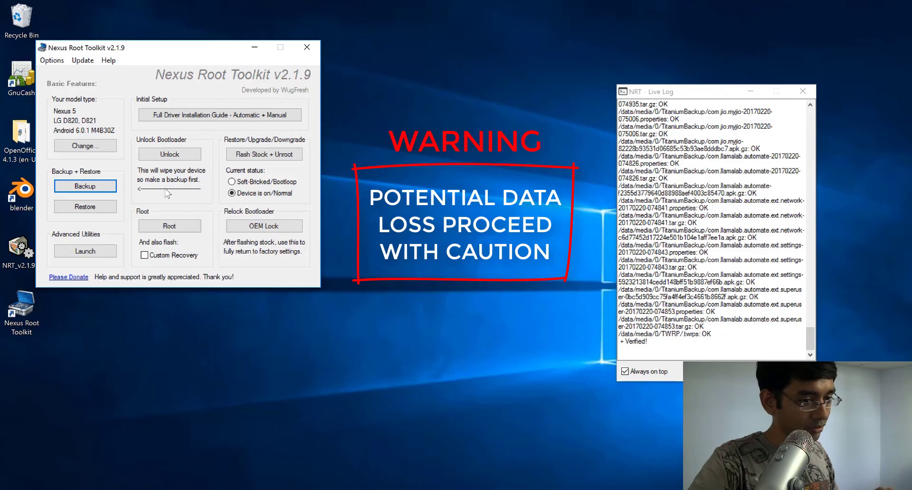
Step: Run the Nexus 5 bootloader unlock, which reports already unlocked and reboots the phone
left_click(170, 155)
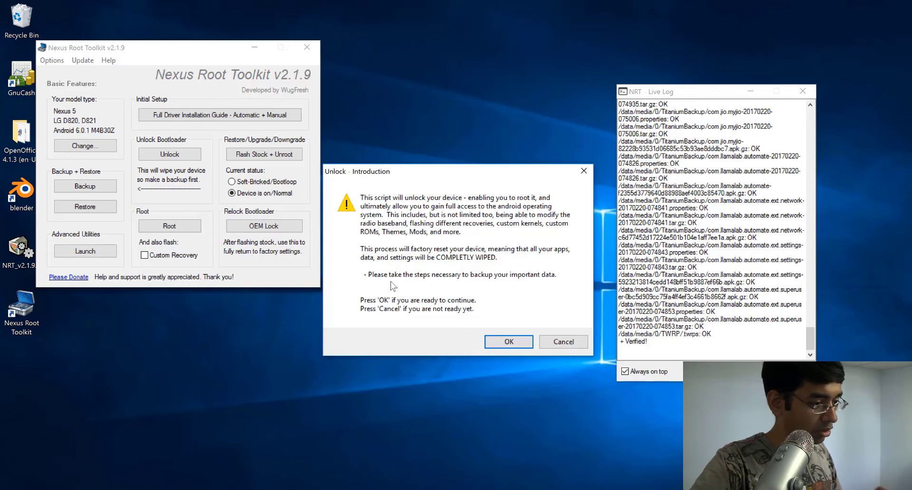
left_click(509, 342)
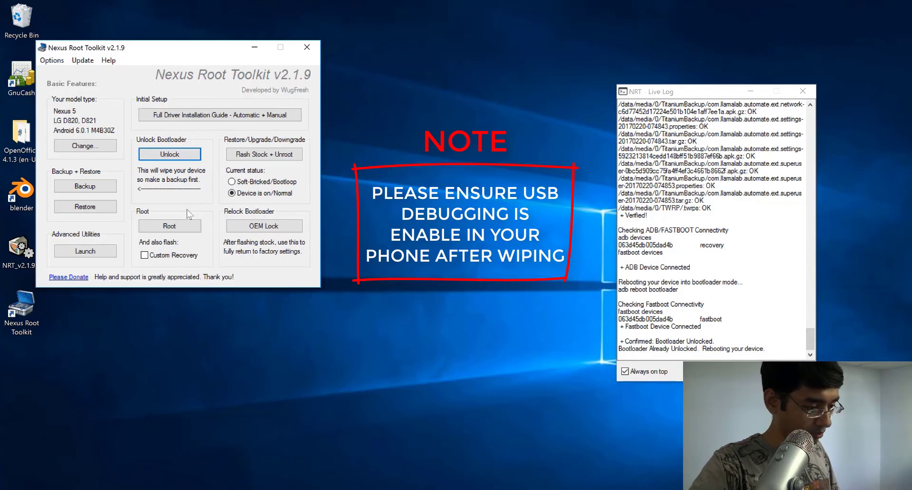
Step: Run Automatic Update to download all file dependencies, retrying after the SuperSU hashcheck fails
left_click(83, 60)
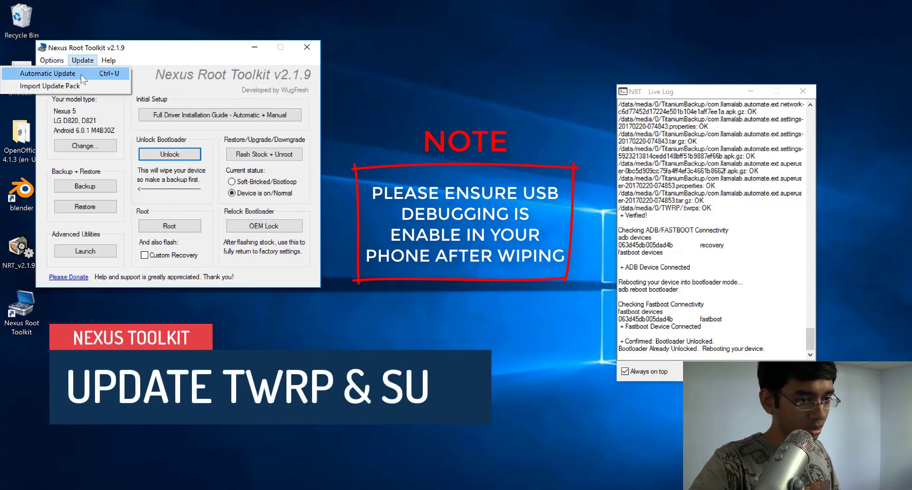
left_click(80, 74)
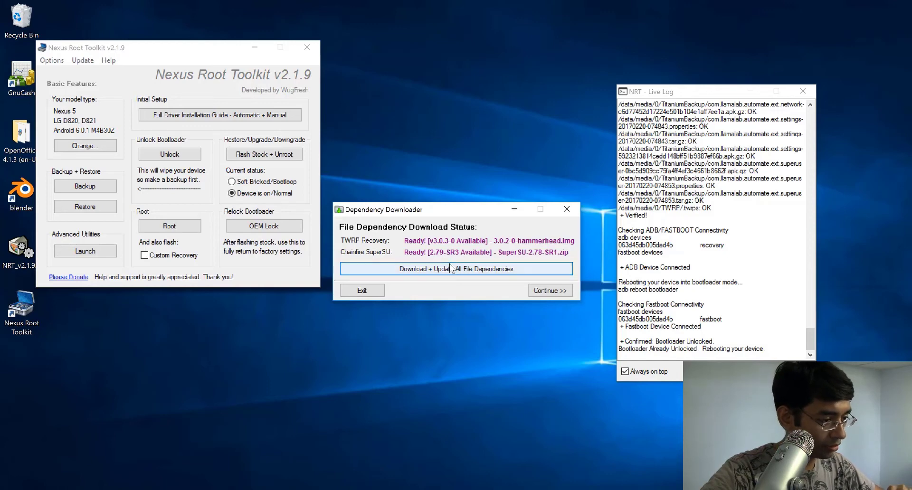
left_click(450, 265)
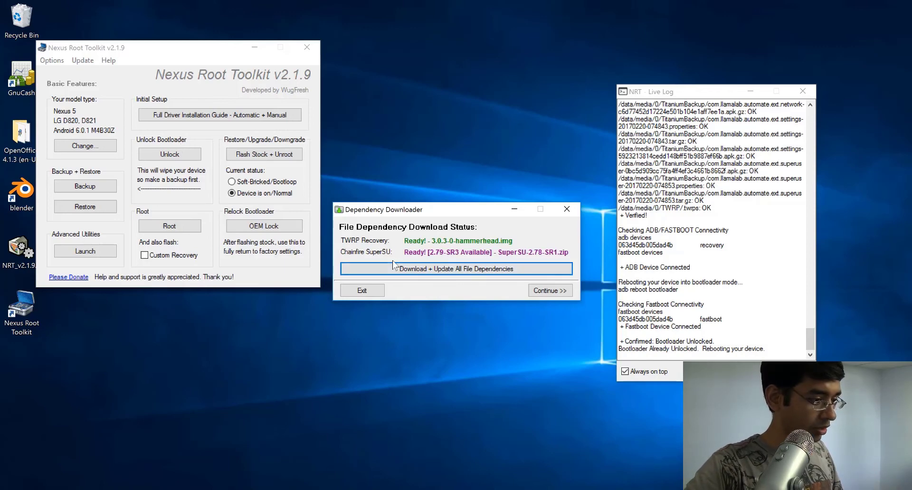
left_click(419, 276)
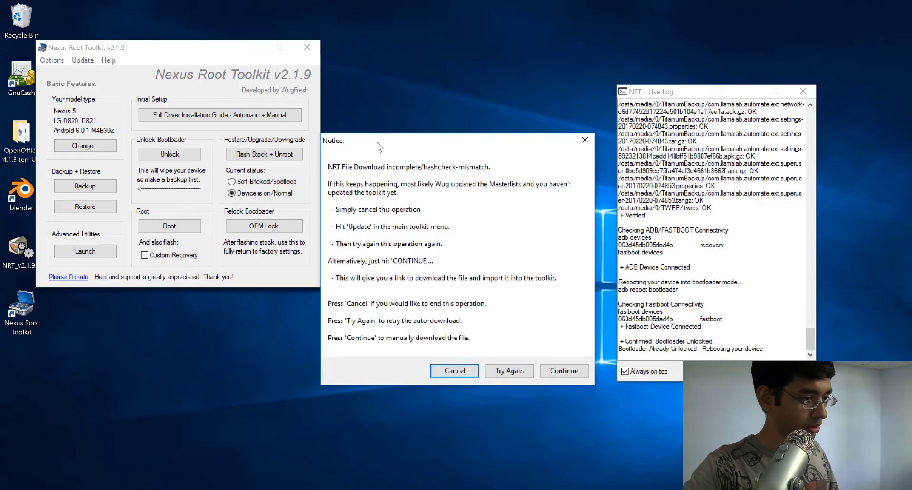
Step: Continue past the download notice and follow the SR3-SuperSU link to its download page
mouse_move(378, 146)
left_mouse_down()
mouse_move(379, 95)
mouse_move(371, 95)
left_mouse_up()
left_click(558, 320)
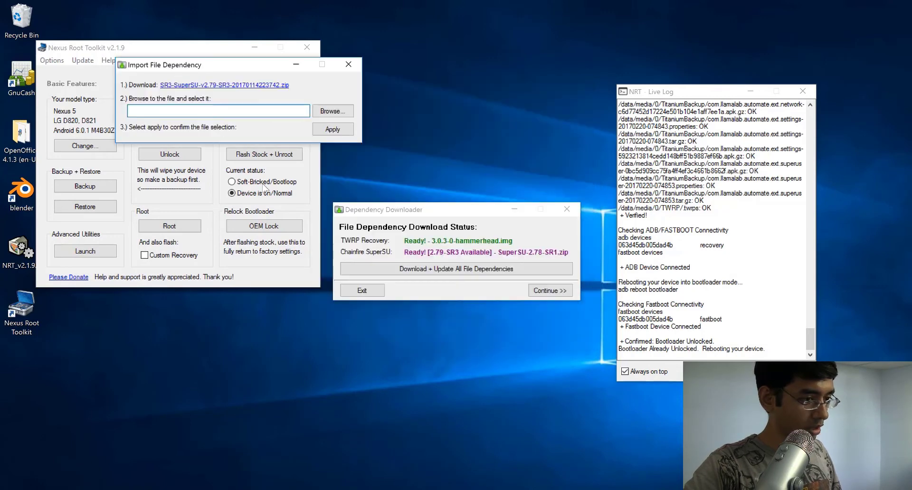
left_click(235, 87)
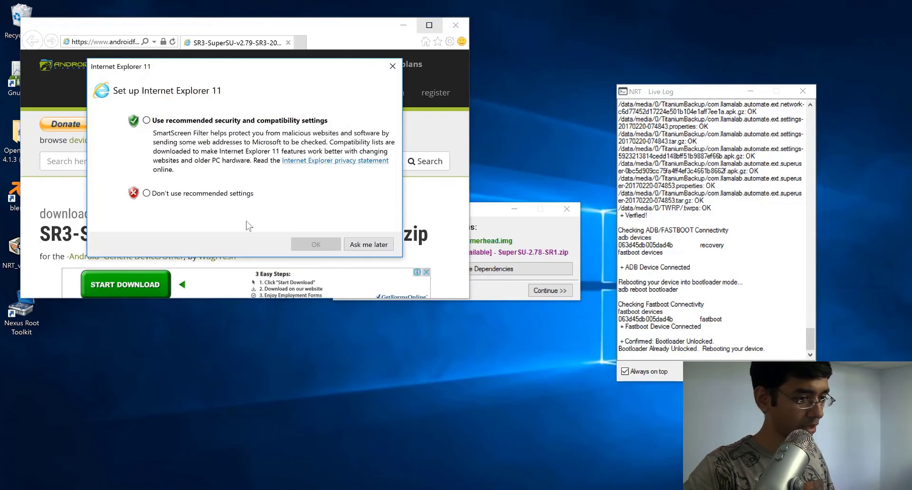
Step: Dismiss Internet Explorer's first-run setup without recommended settings and clear the Welcome tab
left_click(194, 195)
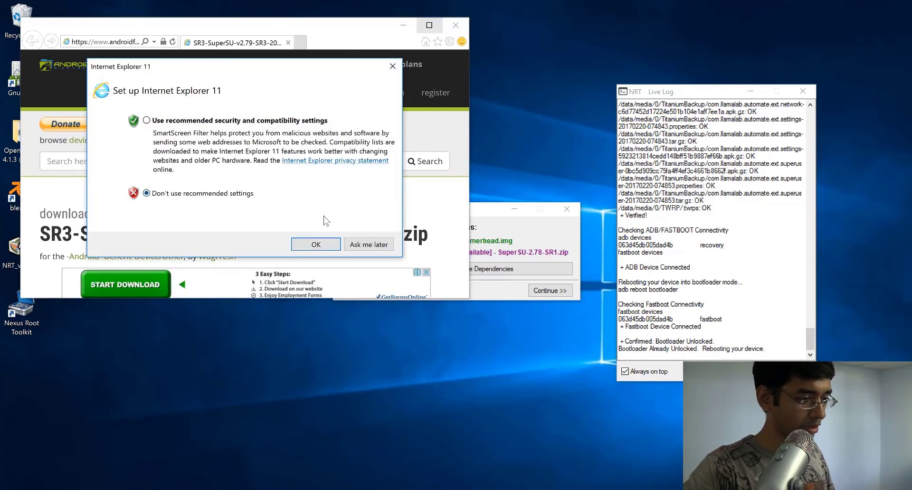
left_click(315, 245)
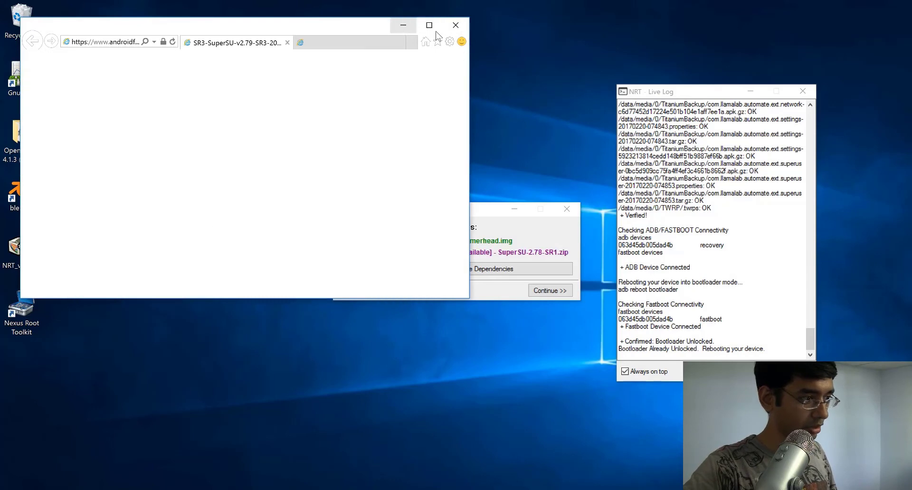
left_click(429, 26)
left_click(519, 27)
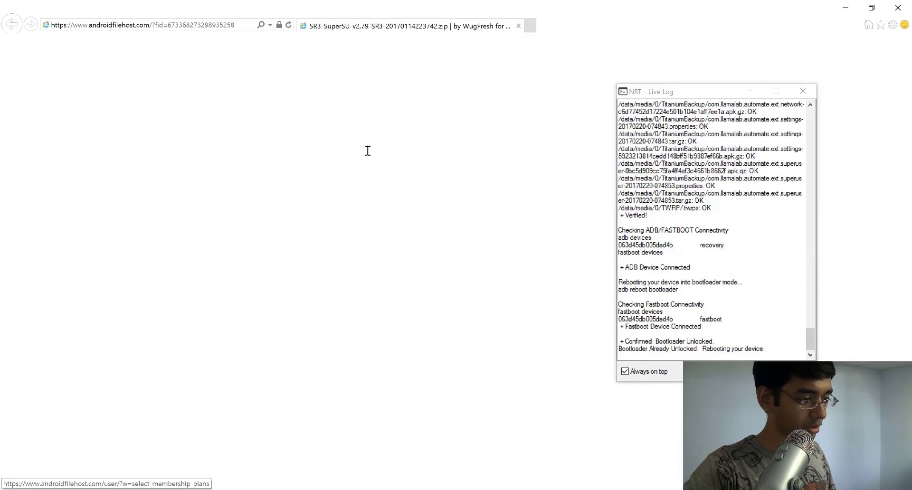
scroll(400, 214, "down", 2)
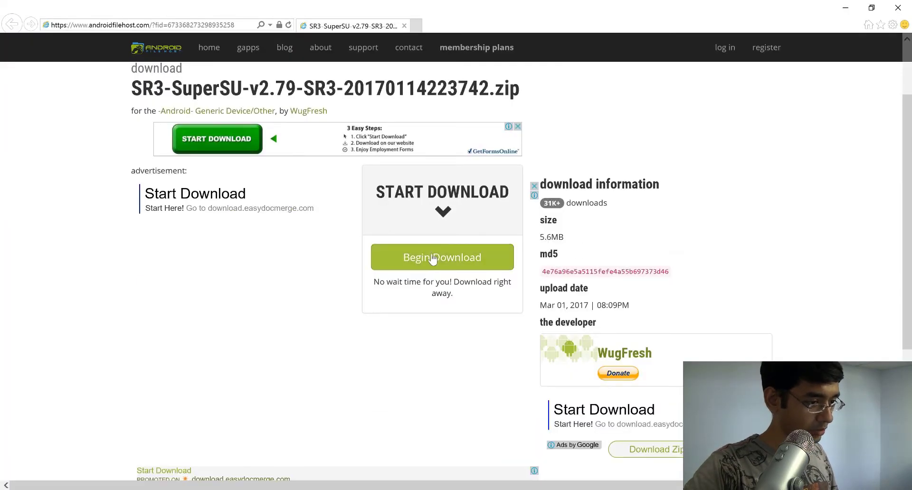
Step: Download SR3-SuperSU-v2.79-SR3-20170114223742.zip and start browsing for it in Import File Dependency
left_click(433, 259)
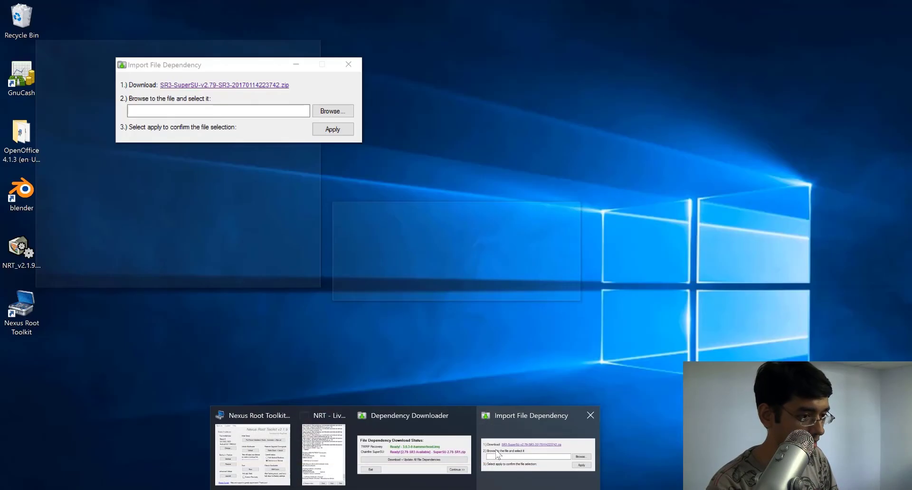
left_click(496, 455)
left_click(333, 111)
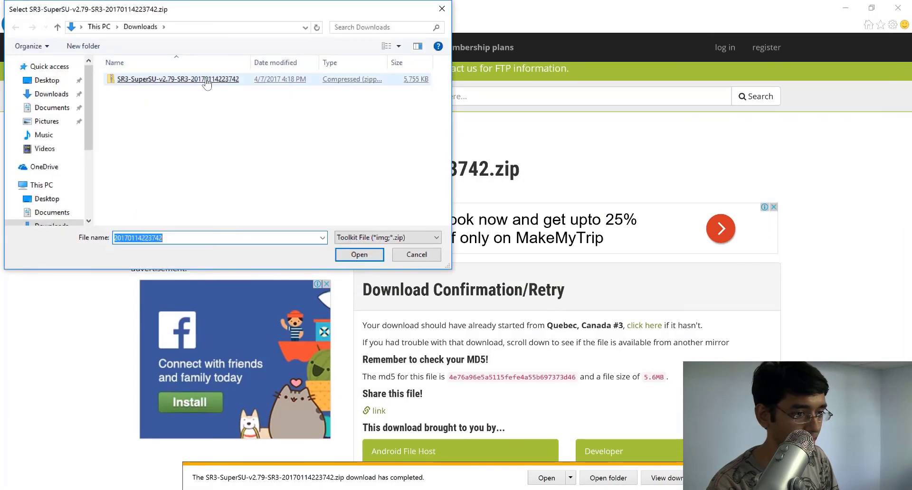
Step: Import the downloaded SR3-SuperSU zip as the SuperSU dependency and minimize the browser
double_click(207, 79)
left_click(333, 130)
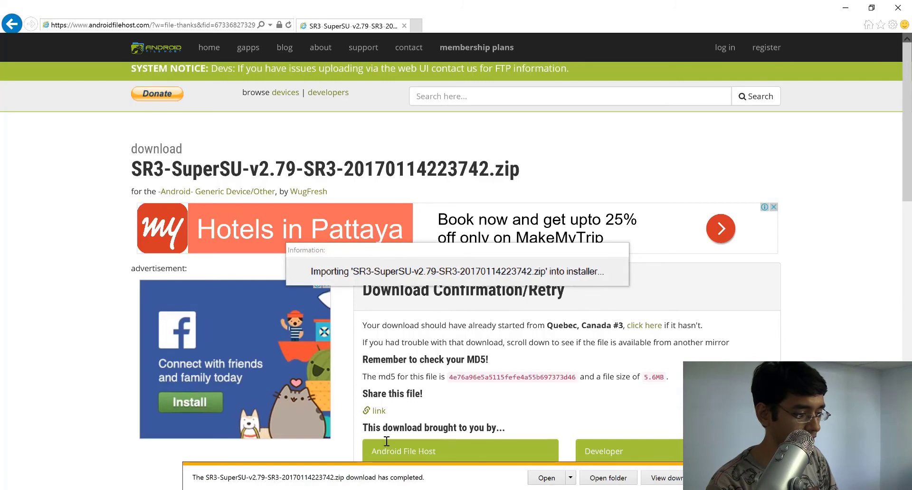
left_click(849, 6)
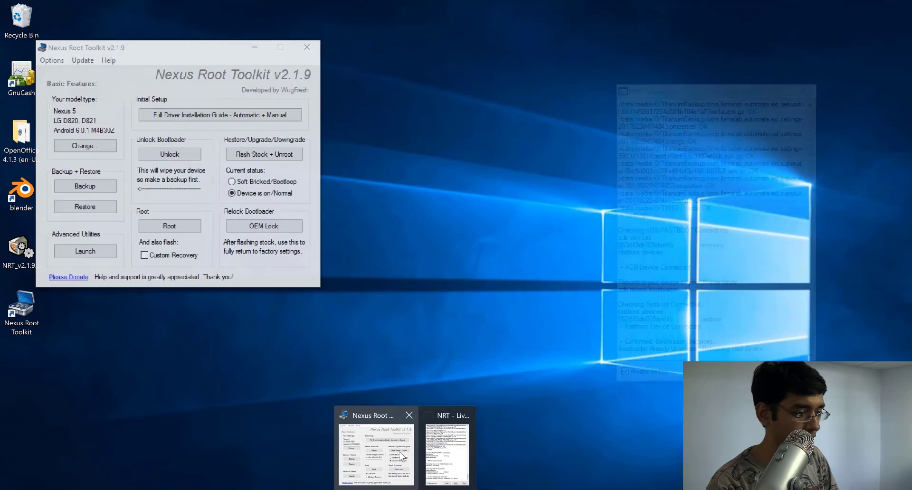
Step: Bring the toolkit forward and start Root, showing the root script explanation for the Nexus 5
left_click(402, 457)
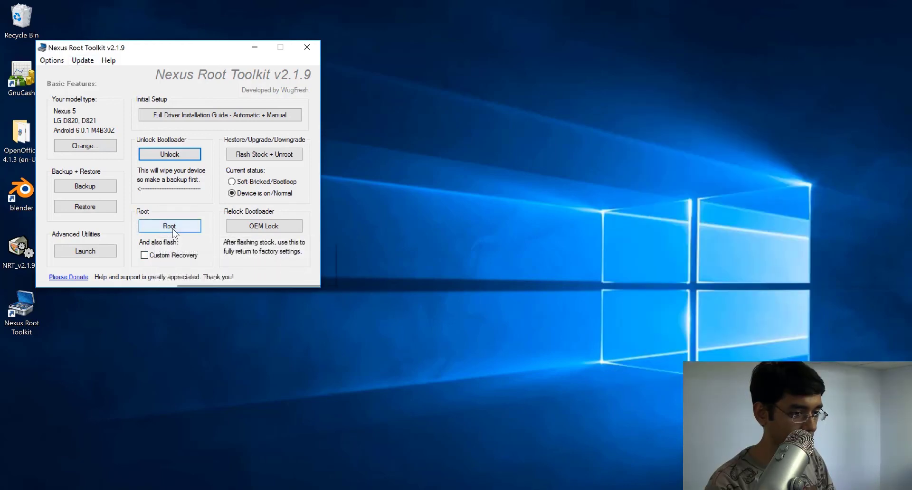
left_click(173, 229)
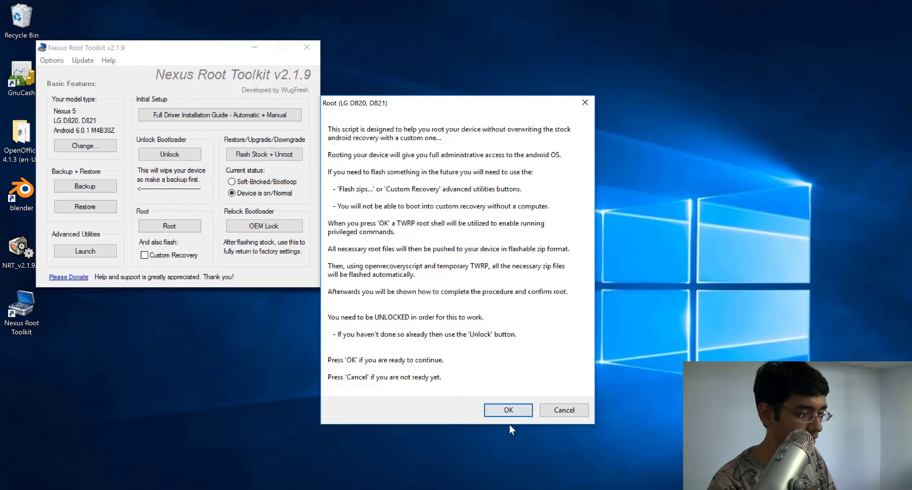
Step: Confirm the root script and watch the NRT Live Log until rooting completes
left_click(507, 412)
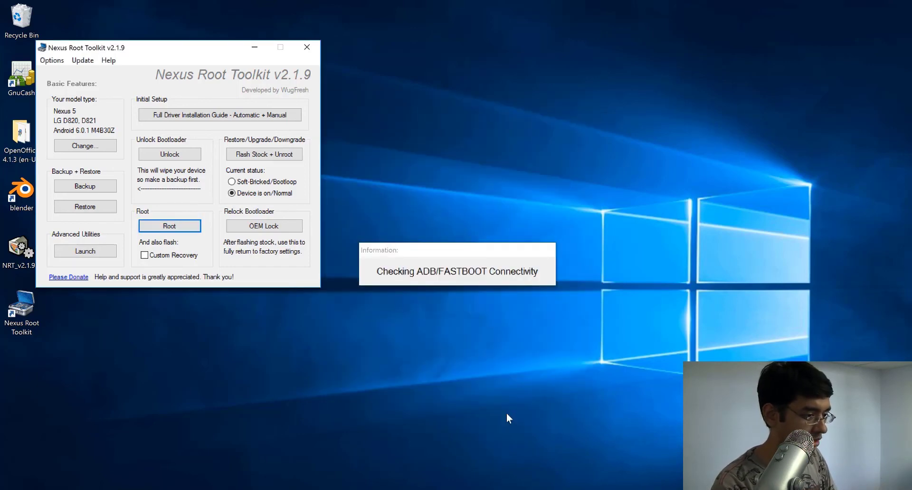
left_click(445, 448)
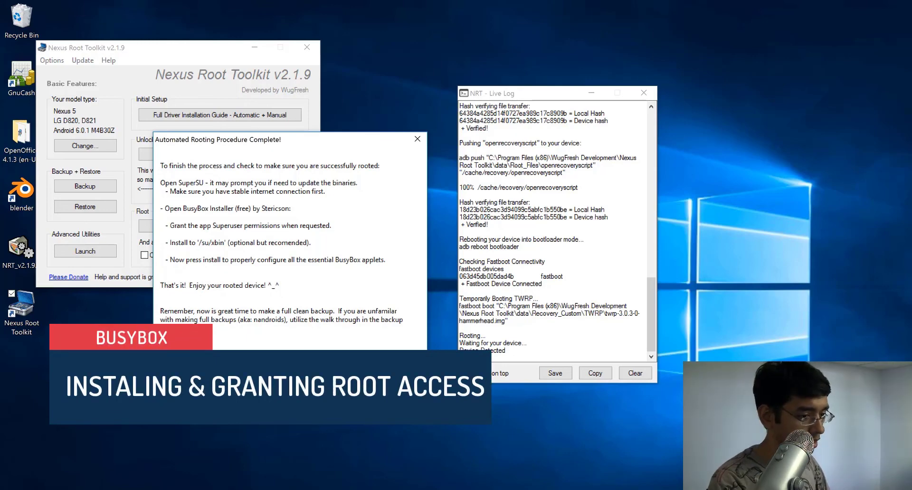
Step: Dismiss the 'Automated Rooting Procedure Complete' instructions dialog
key("Return")
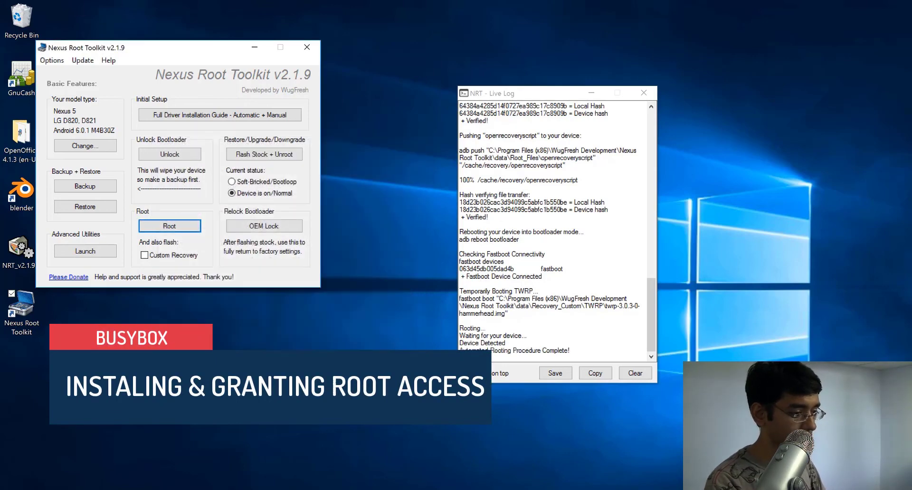